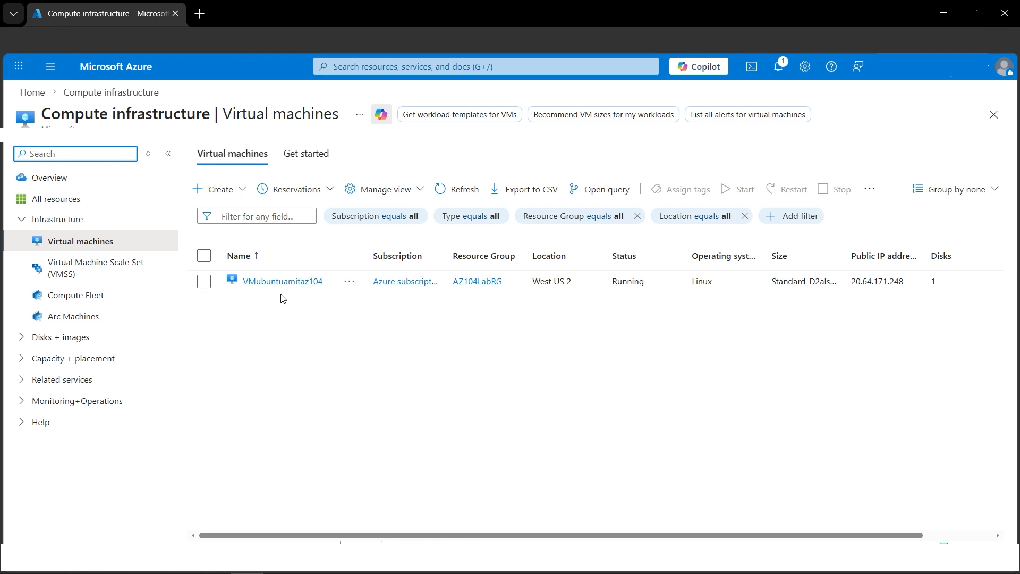
Open the VMubuntuamitaz104 virtual machine and check its size, vCPUs and memory in the overview.
left_click(276, 285)
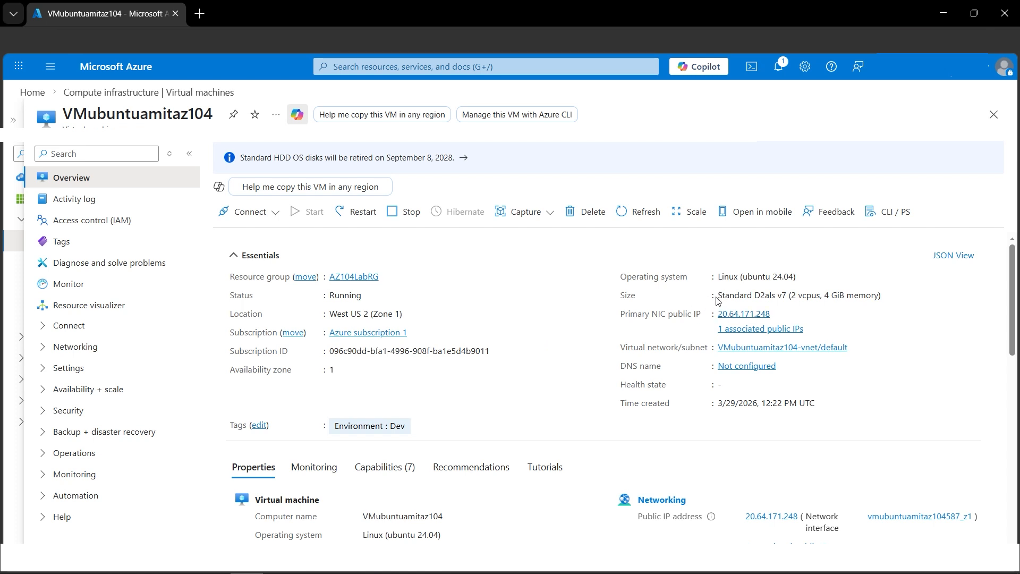
left_click_drag(619, 299, 787, 297)
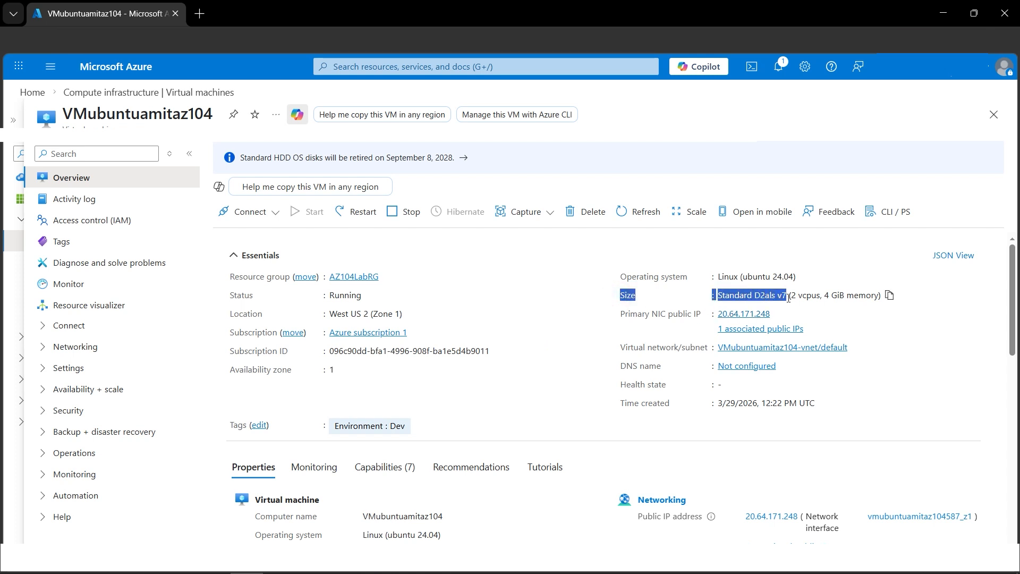
left_click(925, 308)
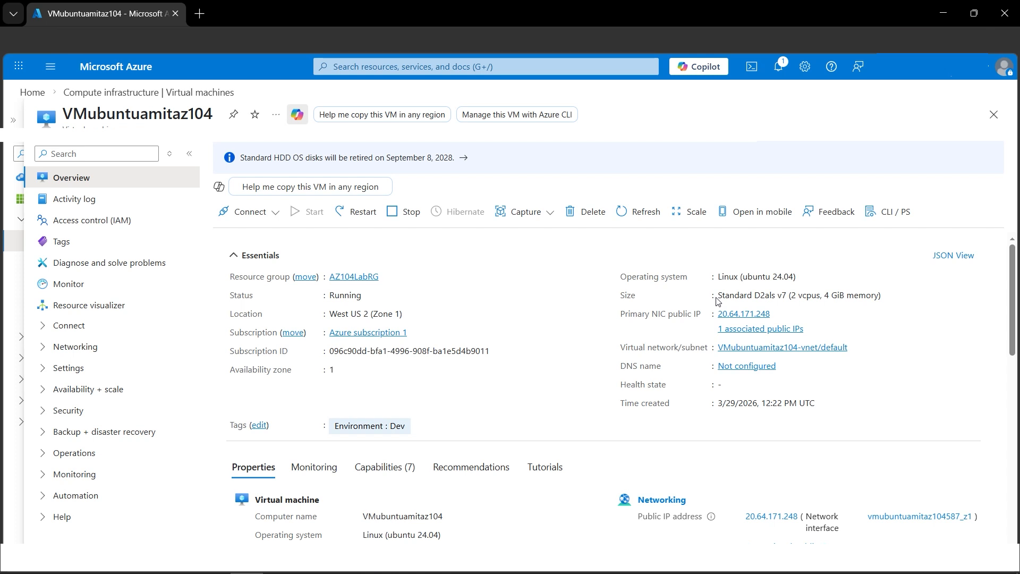
left_click_drag(718, 300, 881, 300)
left_click(833, 299)
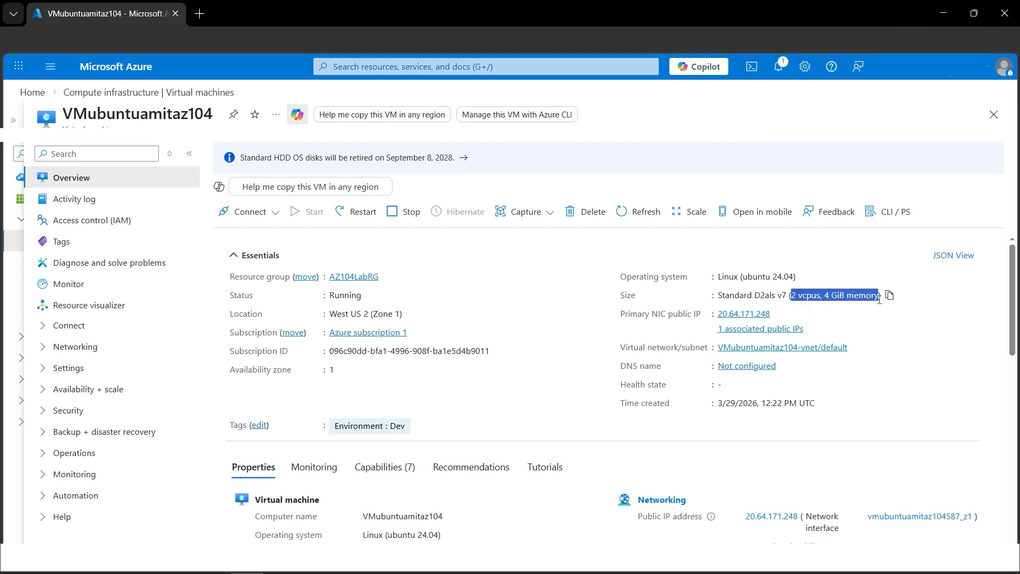
left_click(946, 319)
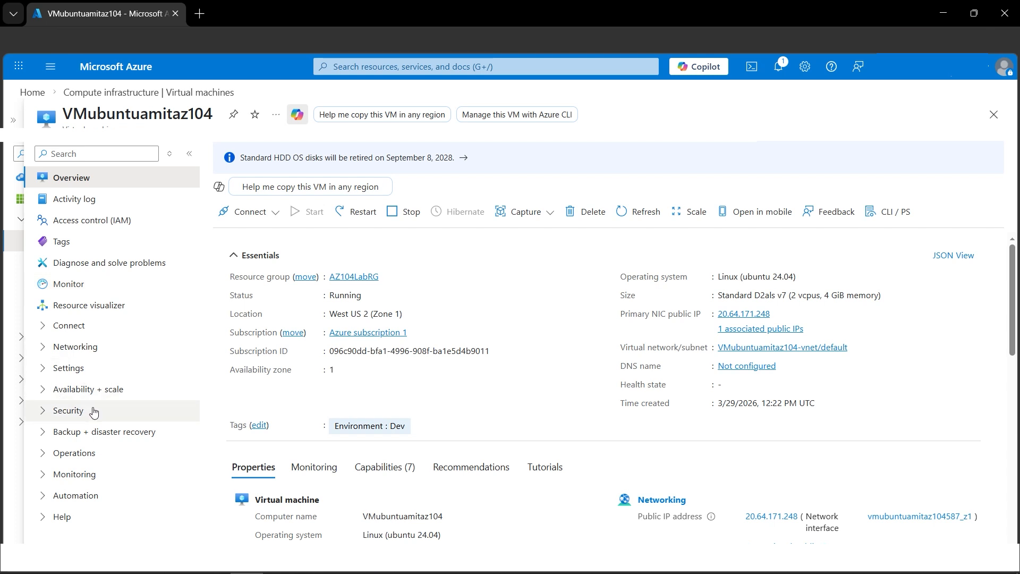
Open the virtual machine's Size page and check the region, the available sizes and their monthly costs.
left_click(45, 392)
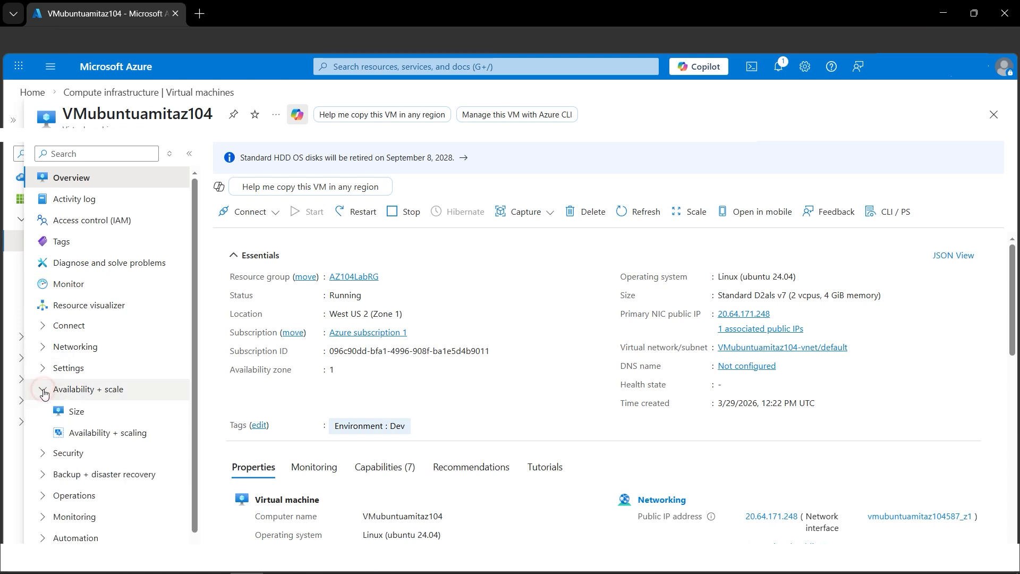
left_click(84, 413)
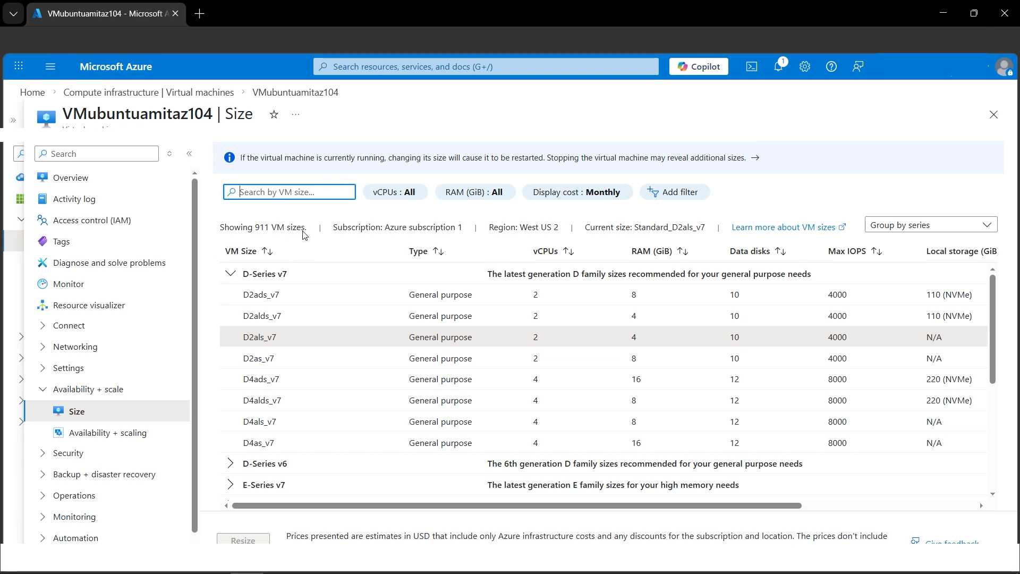
left_click_drag(521, 227, 556, 228)
left_click(763, 198)
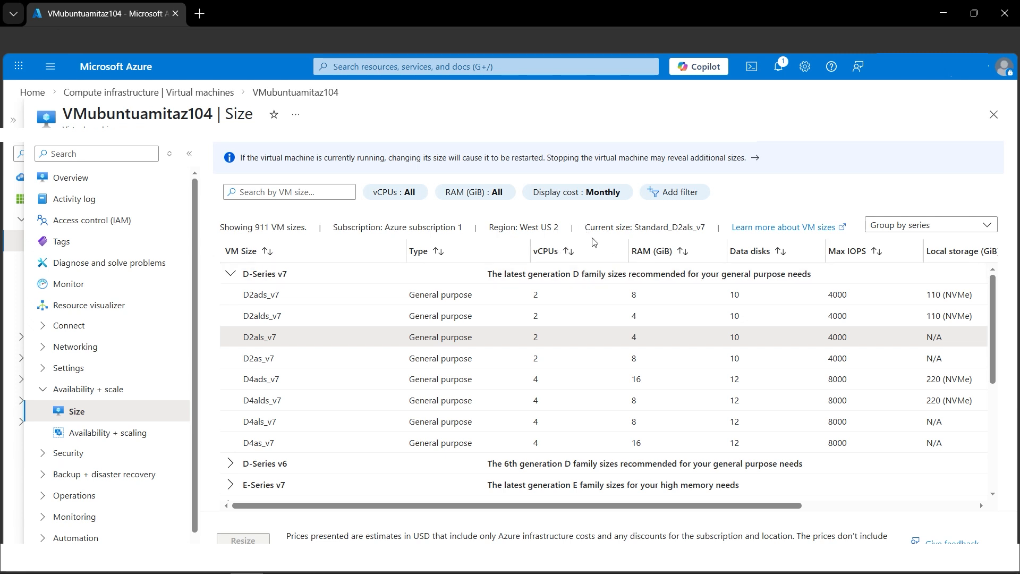
left_click_drag(522, 227, 560, 233)
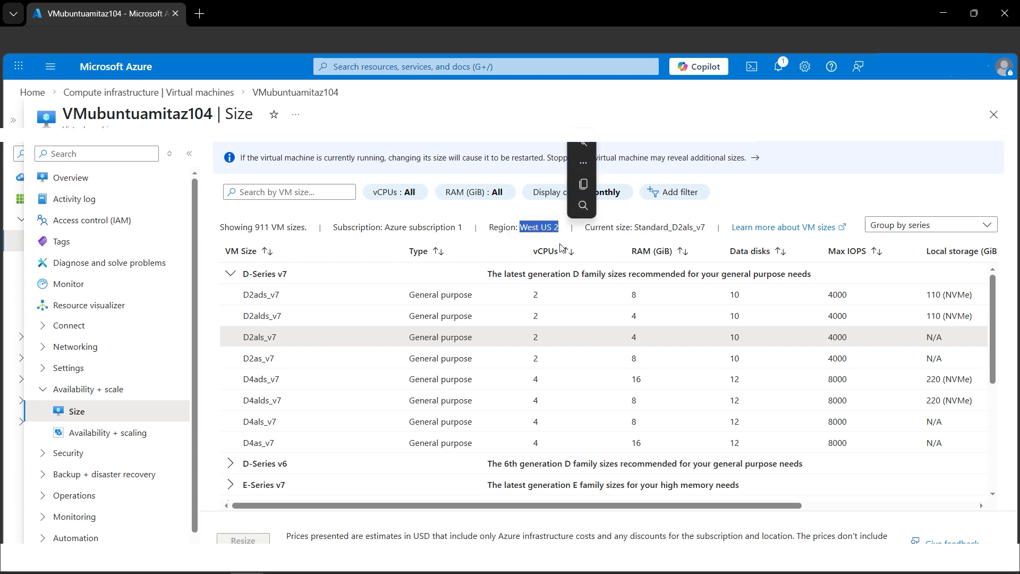
left_click_drag(257, 227, 305, 234)
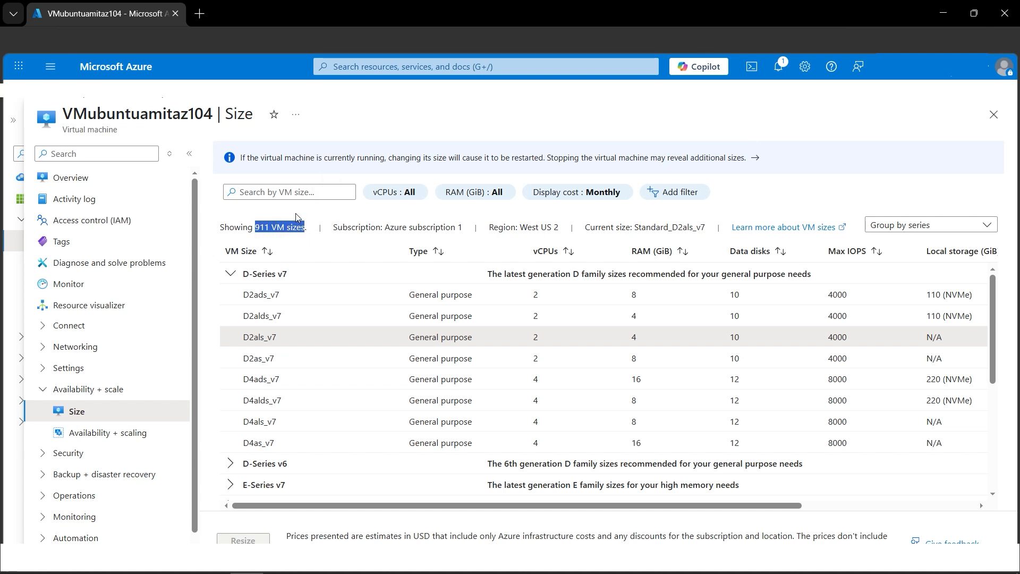
left_click(776, 188)
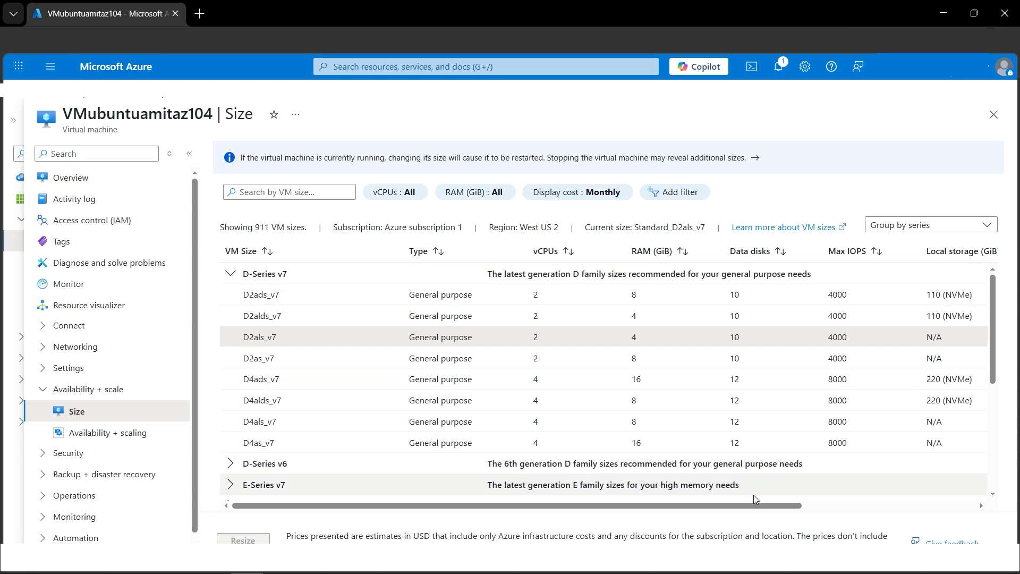
left_click_drag(746, 506, 919, 506)
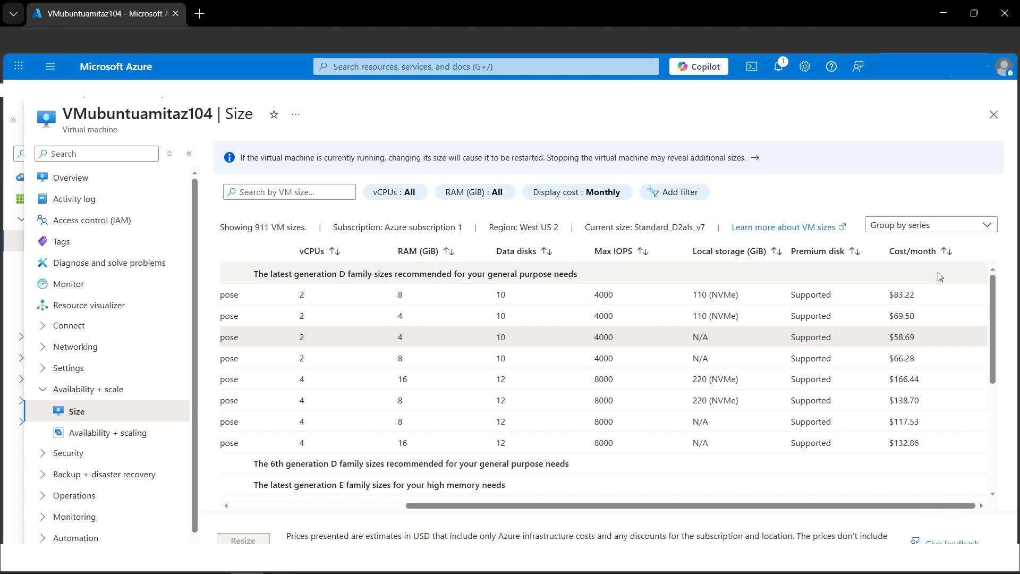
left_click_drag(671, 506, 445, 511)
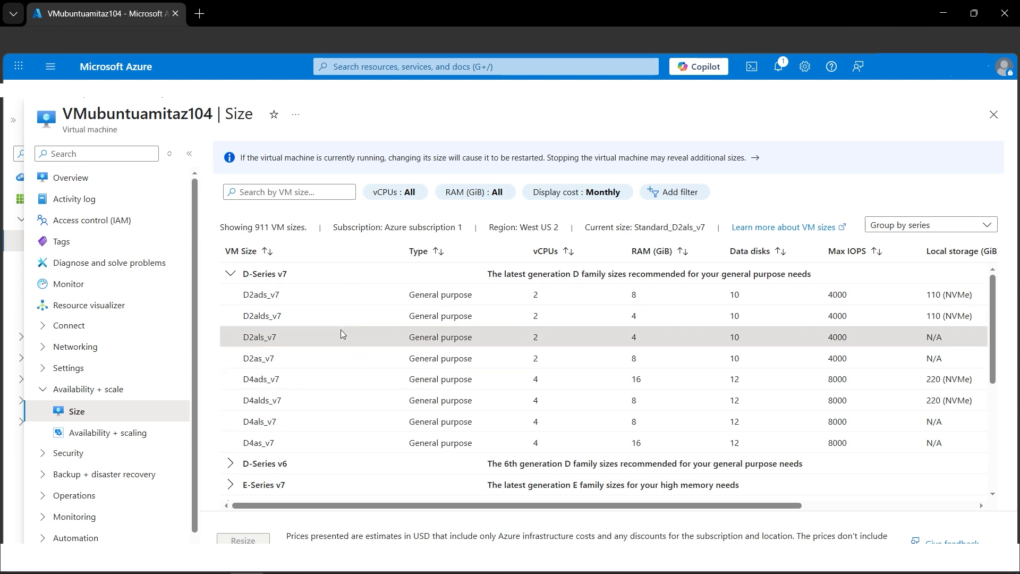
Collapse the D-Series v7 group and look through the list of VM size series.
left_click(232, 274)
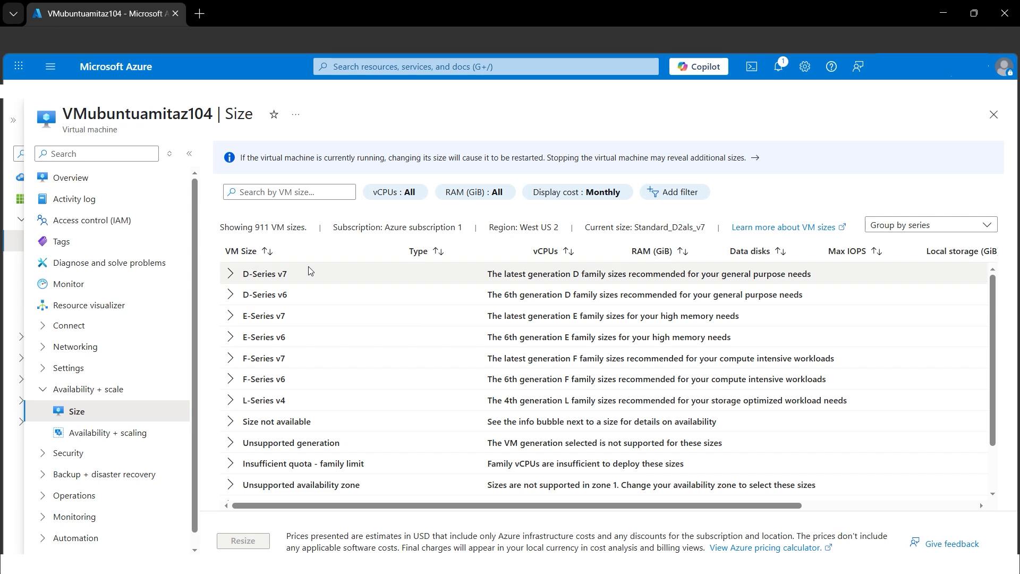
scroll(319, 393, "down", 1)
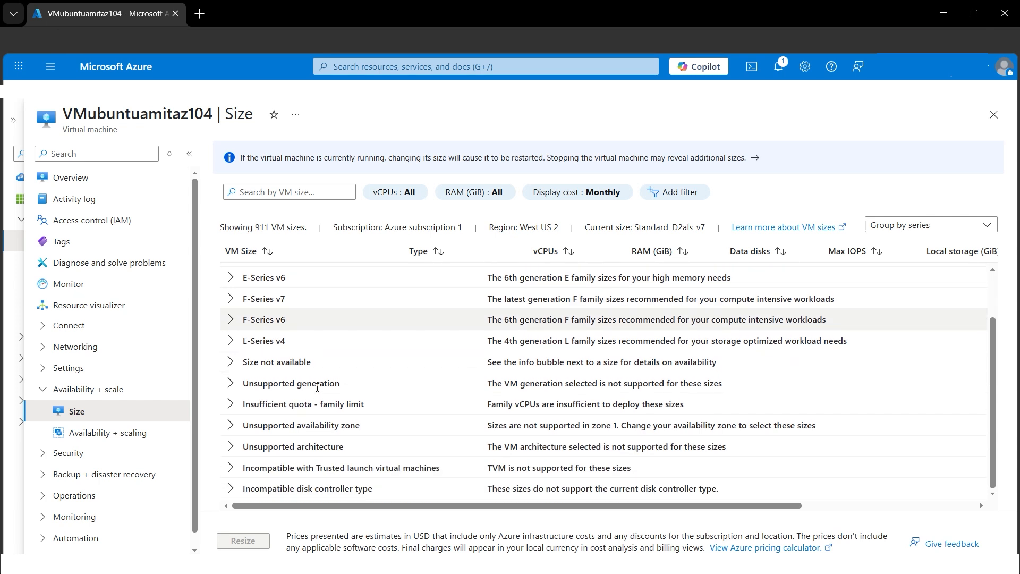
scroll(340, 442, "up", 1)
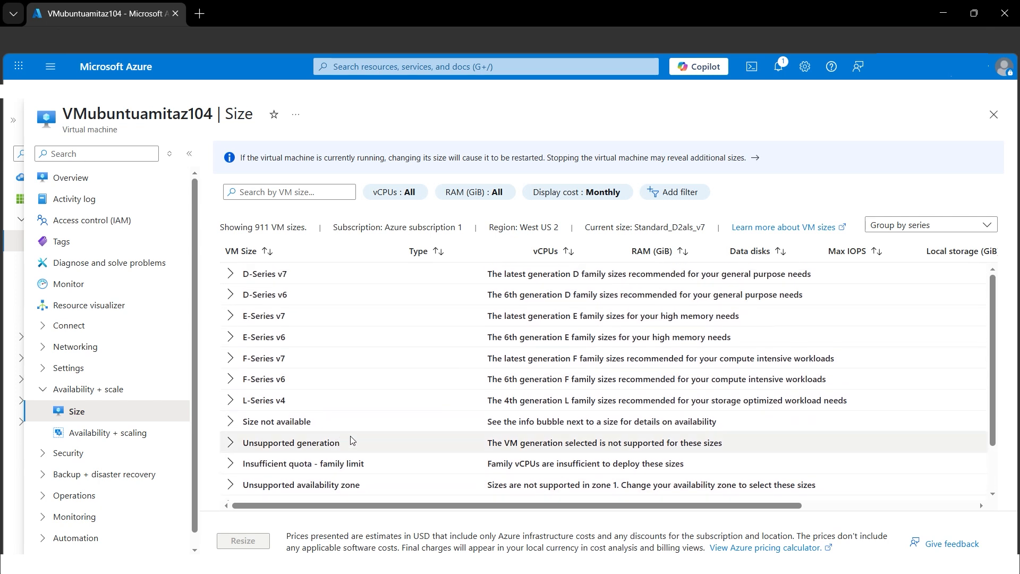
scroll(354, 452, "down", 1)
scroll(340, 420, "up", 1)
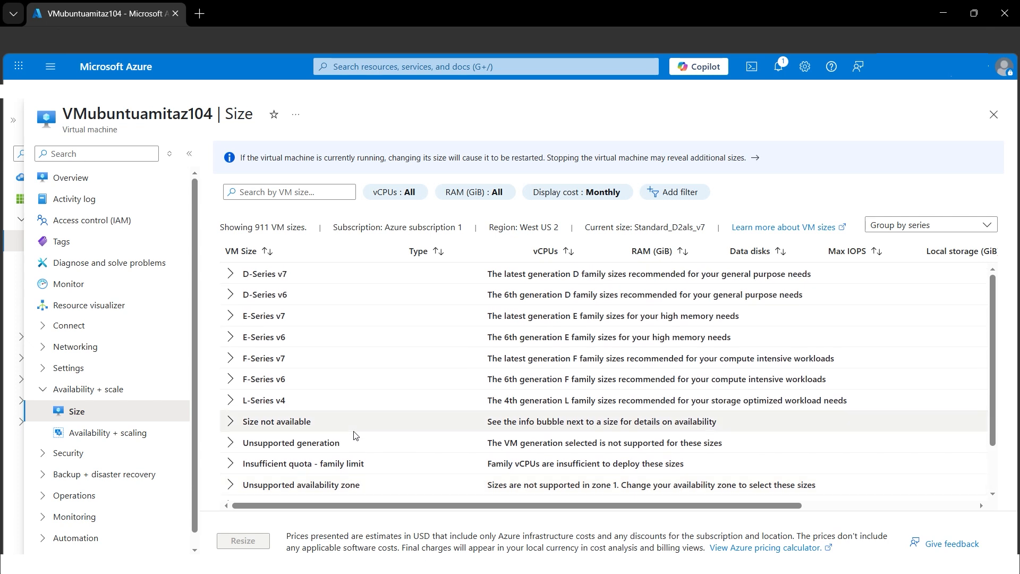
Expand the E-Series v7 and F-Series v7 groups and examine the workload type of their sizes.
left_click(230, 316)
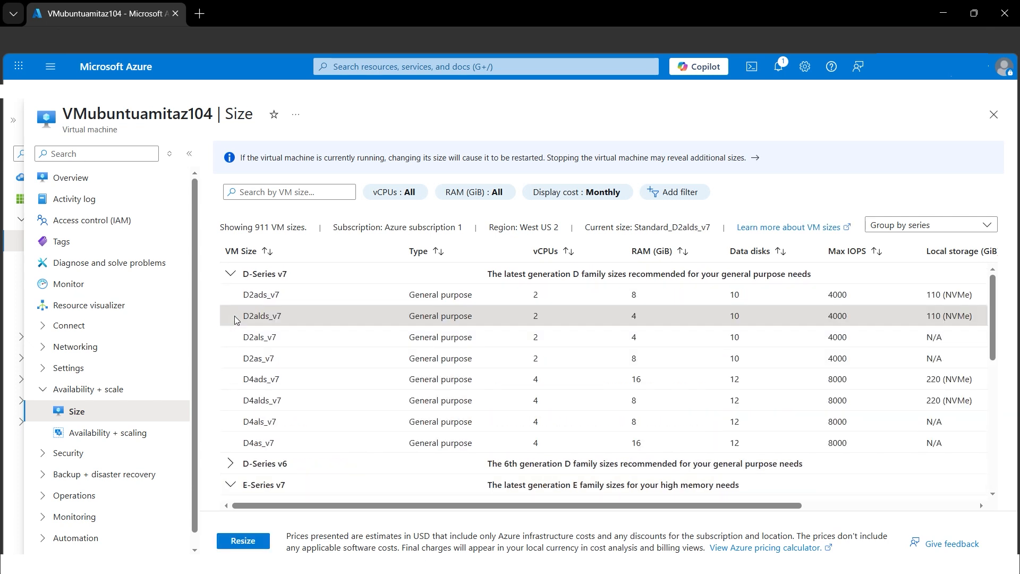
scroll(319, 448, "down", 3)
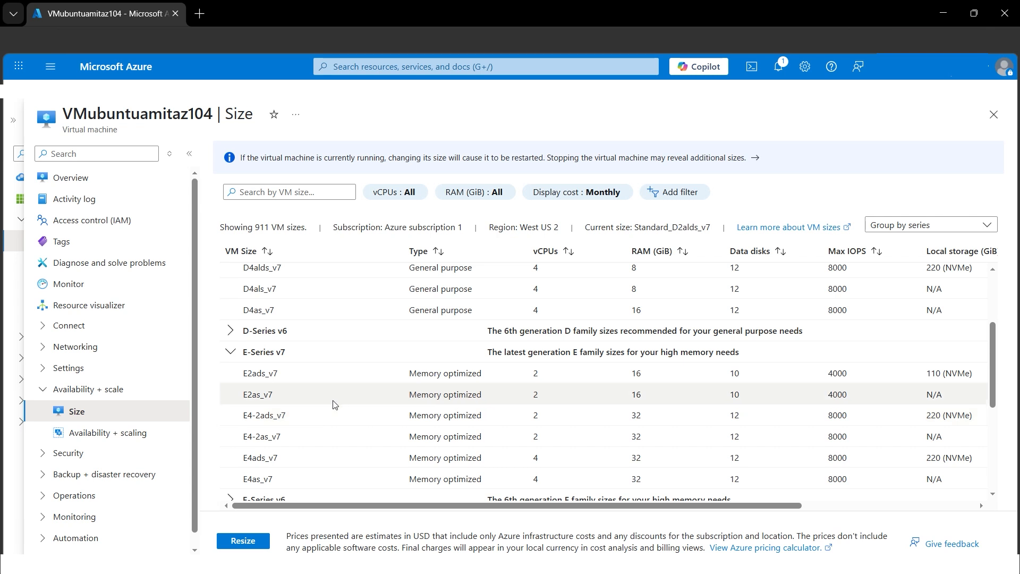
left_click_drag(411, 393, 480, 402)
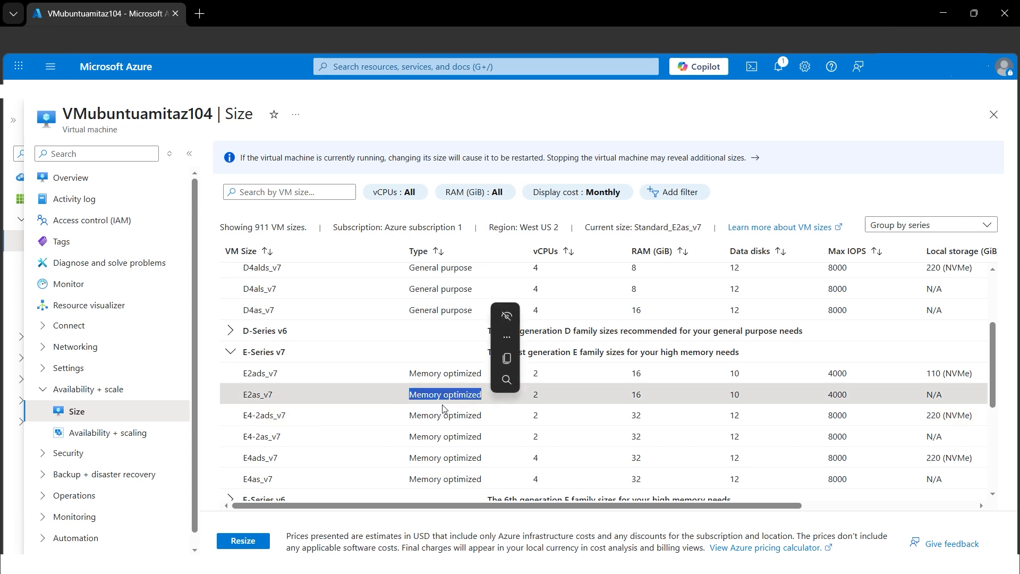
left_click(244, 353)
left_click(233, 394)
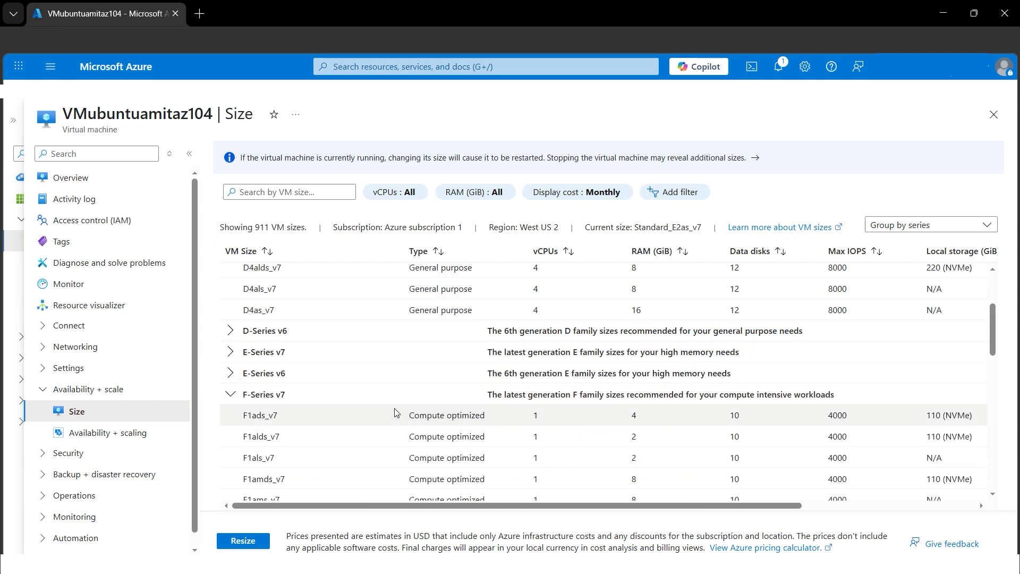
scroll(397, 412, "down", 2)
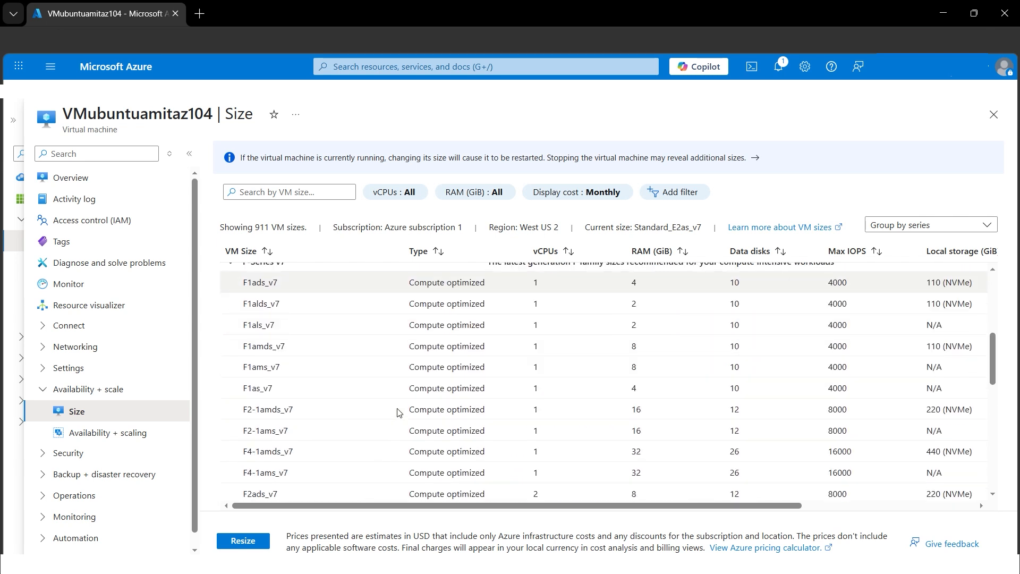
triple_click(406, 326)
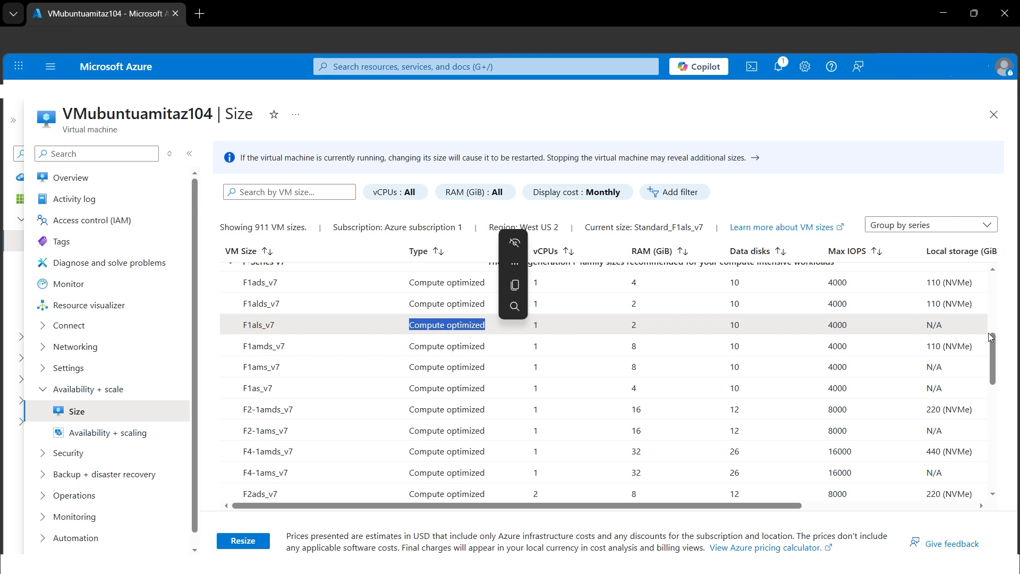
Return to the D-Series v7 sizes and compare their monthly costs.
scroll(836, 372, "up", 3)
scroll(836, 327, "up", 2)
scroll(839, 372, "down", 3)
scroll(842, 378, "up", 5)
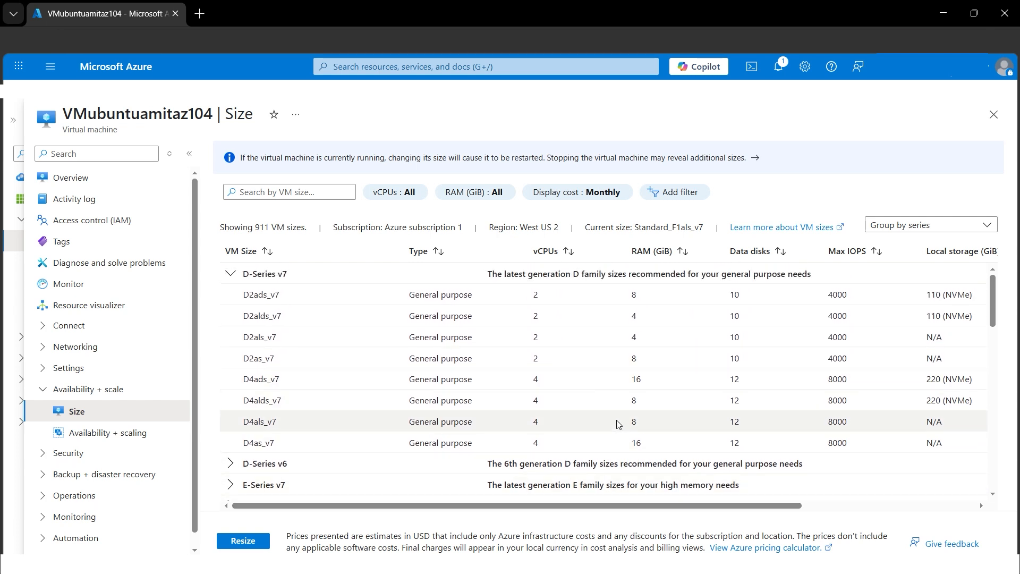
left_click_drag(540, 505, 712, 502)
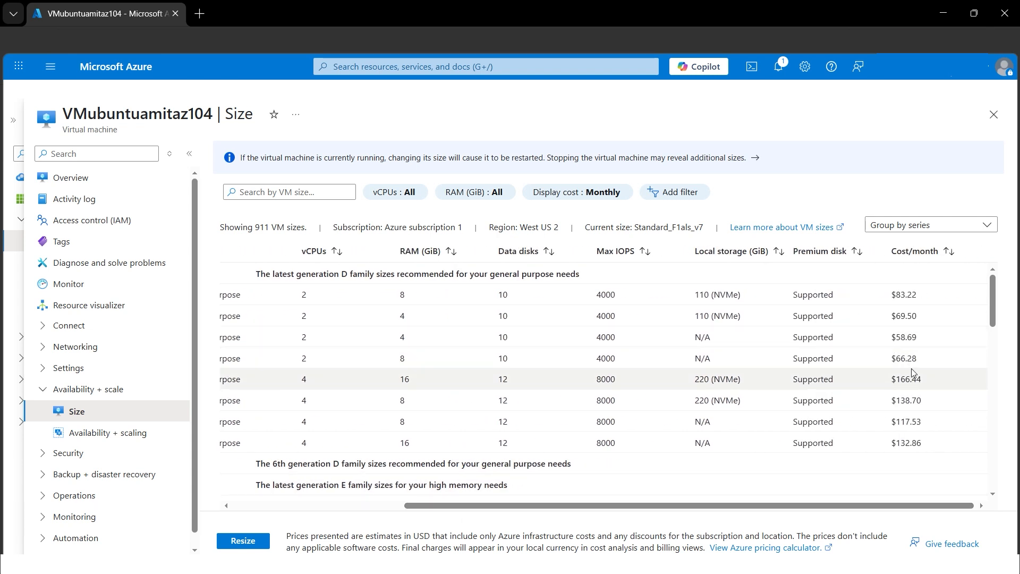
left_click_drag(661, 507, 485, 510)
Resize the virtual machine to D2as_v7 from the D-Series v7 group and confirm the restart.
left_click(271, 359)
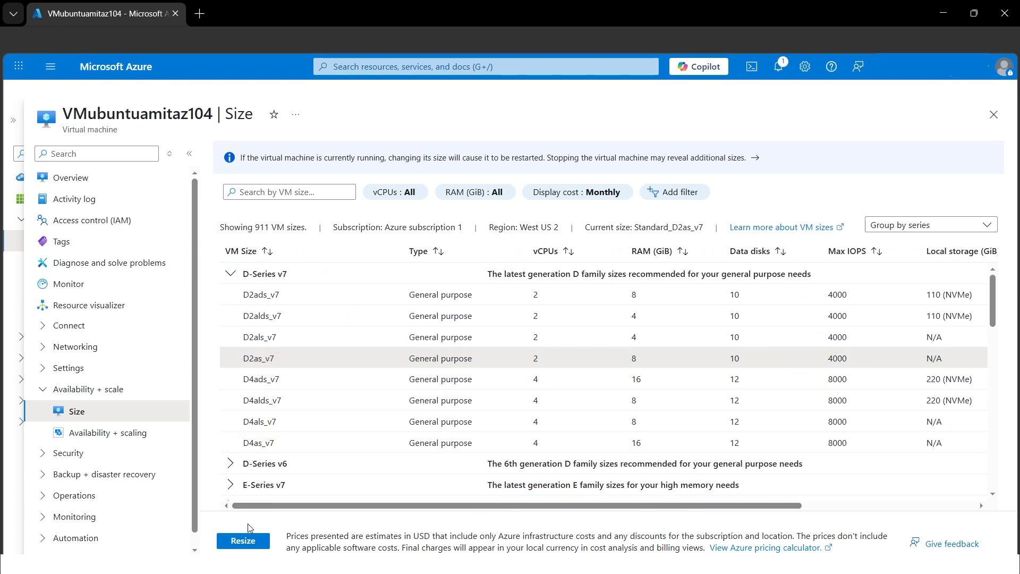
scroll(299, 466, "down", 3)
scroll(292, 441, "up", 3)
left_click(262, 539)
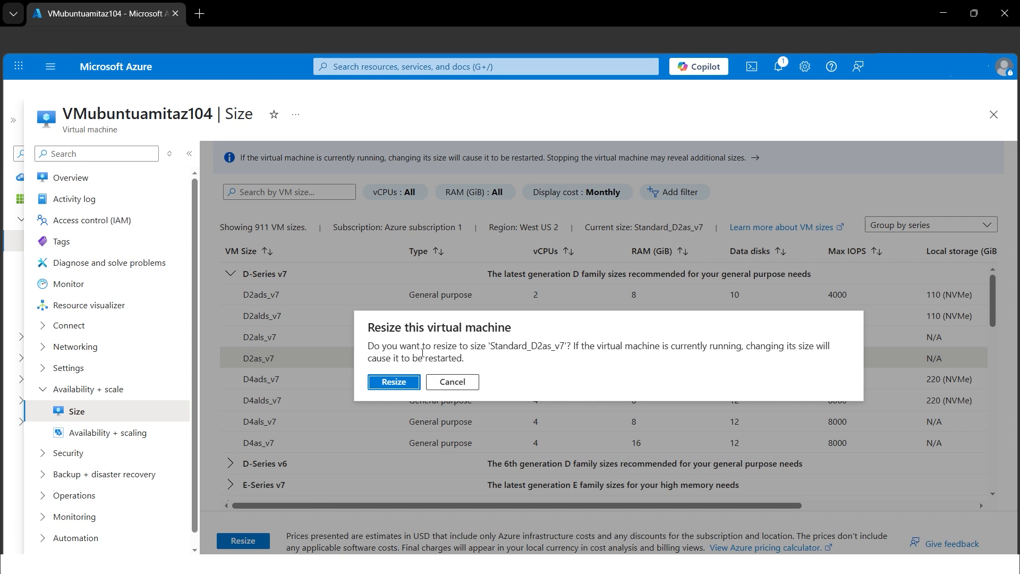
left_click(492, 348)
left_click(393, 382)
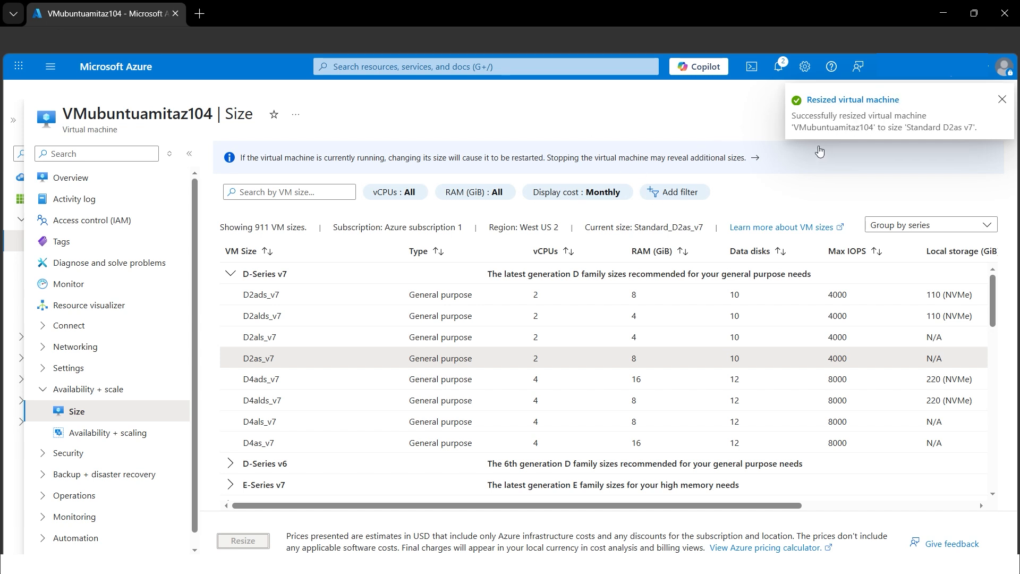
Return to the virtual machine's overview, check the size shown and reload the page.
left_click(79, 179)
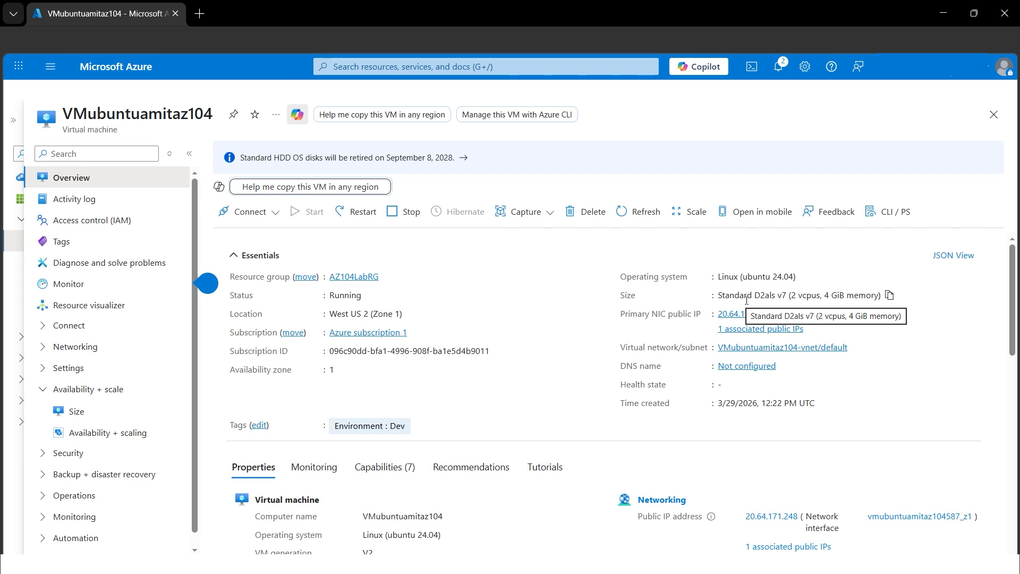
left_click_drag(719, 296, 787, 301)
left_click(857, 306)
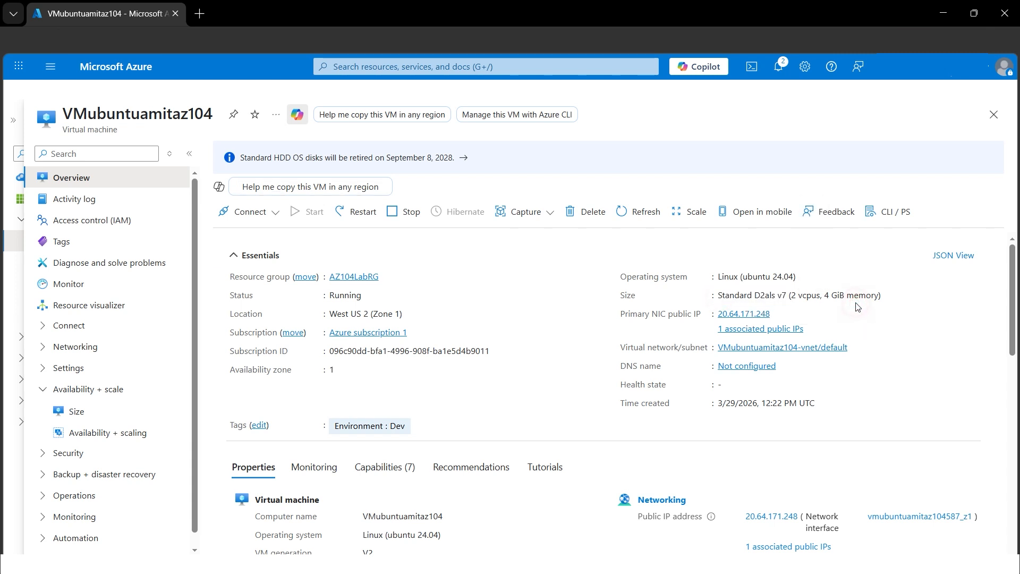
left_click(41, 40)
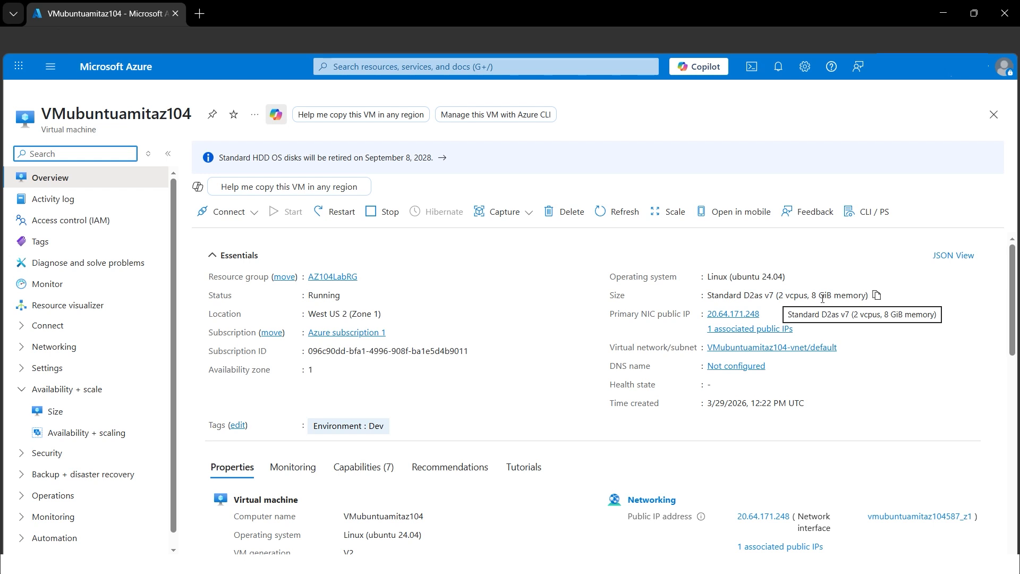
Examine the updated size, vCPUs and memory in the overview's essentials.
left_click_drag(811, 297, 862, 299)
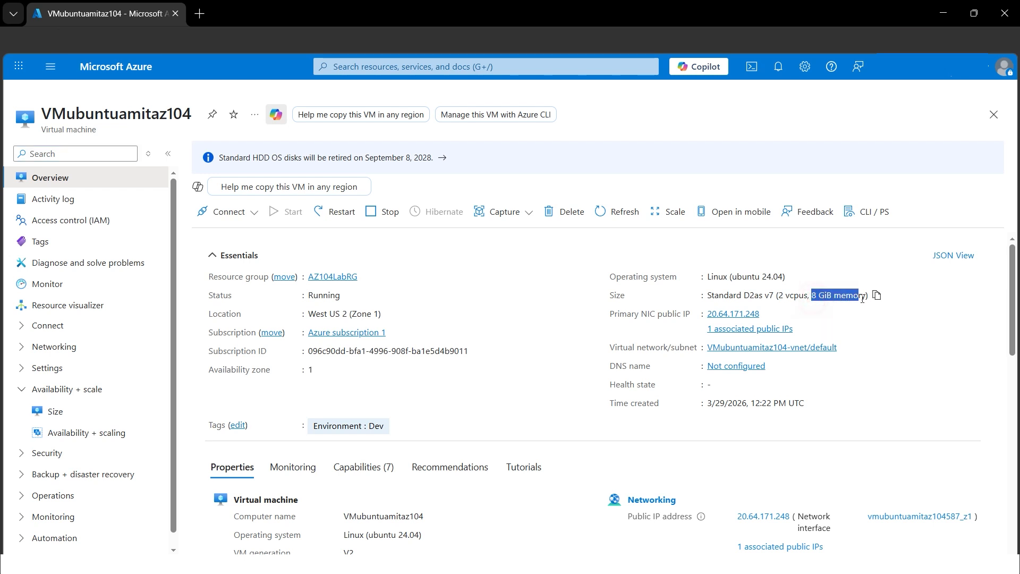
left_click(760, 296)
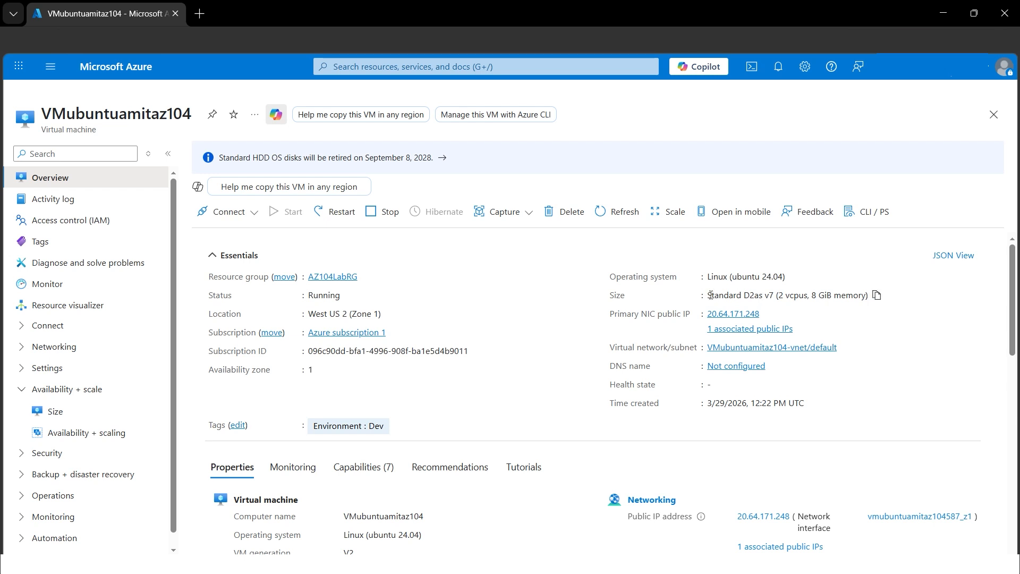
left_click_drag(708, 297, 736, 295)
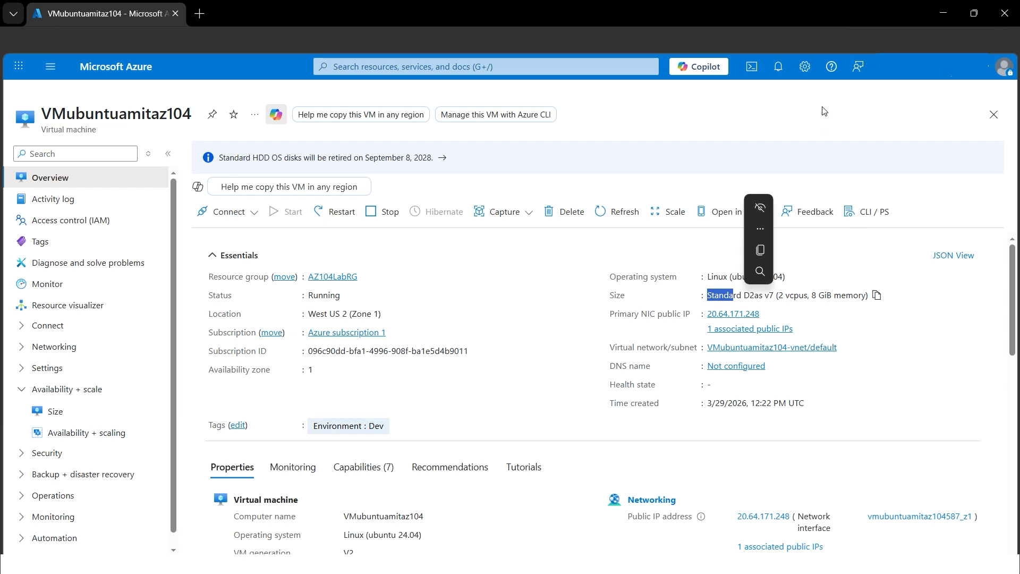
left_click_drag(706, 295, 850, 296)
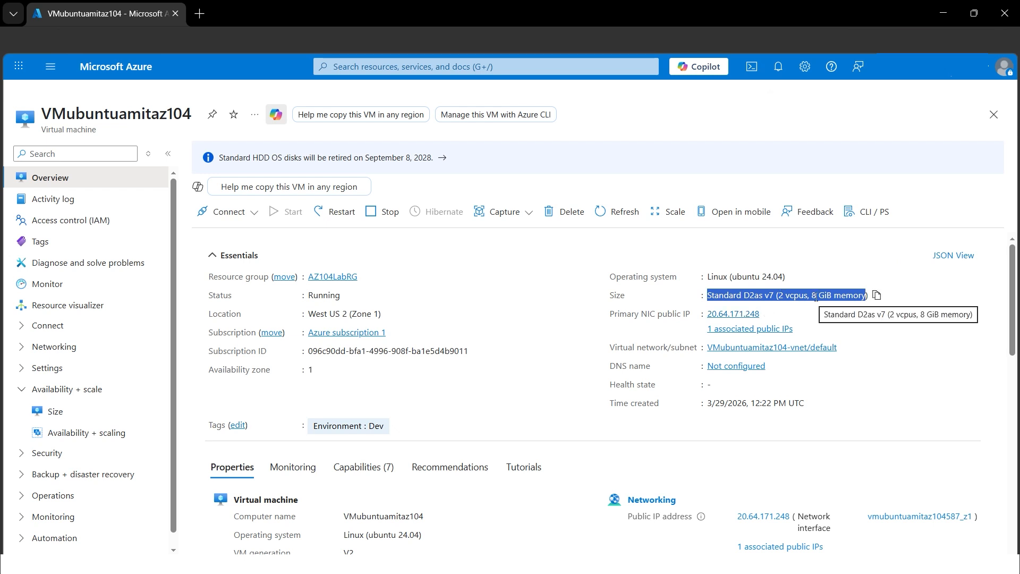
left_click_drag(720, 296, 868, 294)
left_click(798, 256)
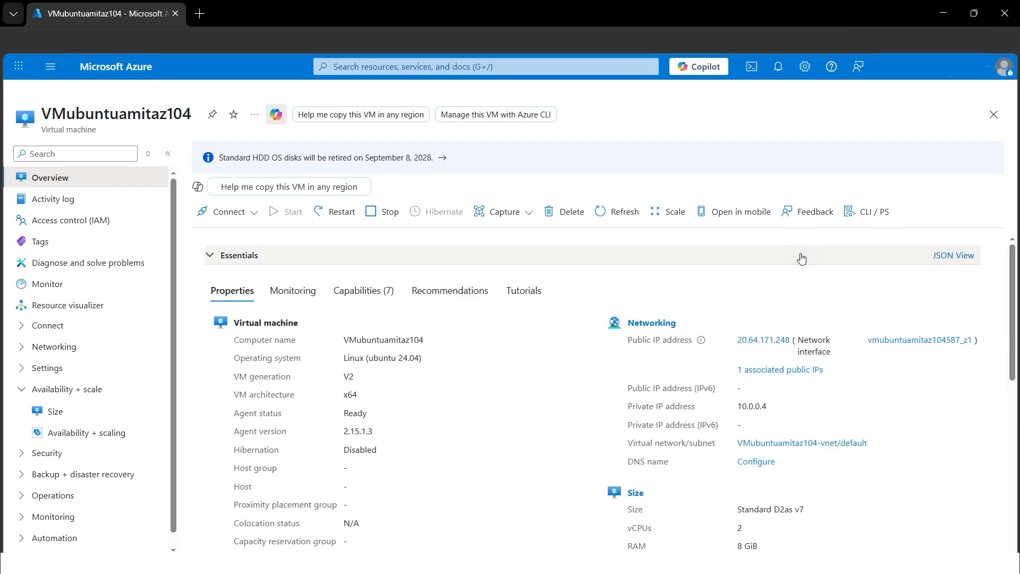
left_click(802, 258)
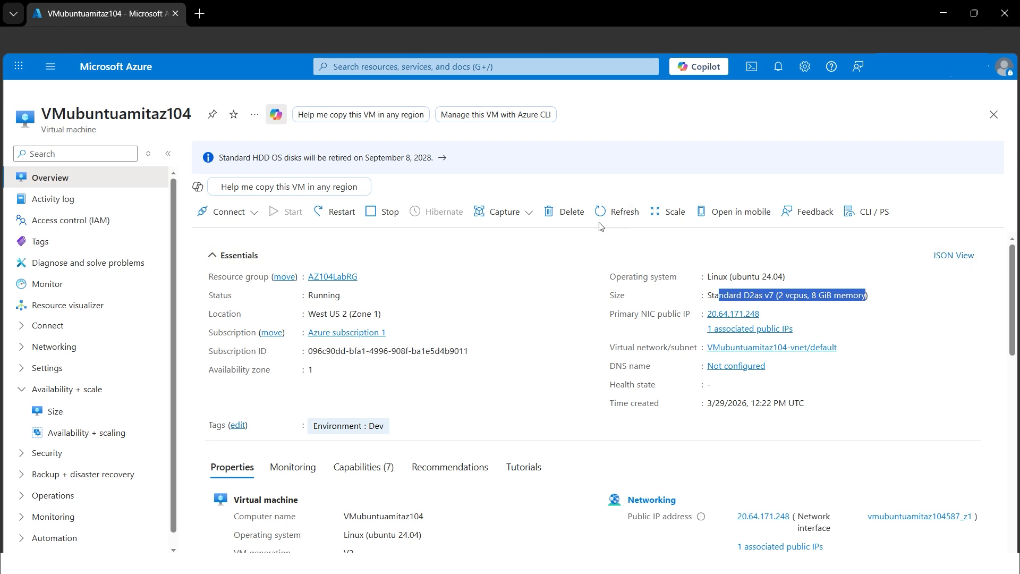